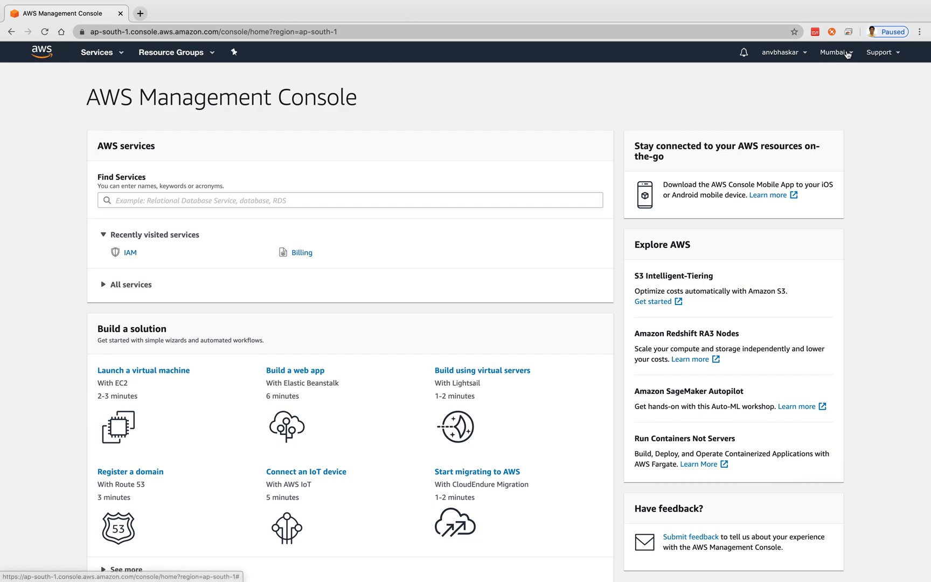
Step: Glance at the region list, then bring up the full AWS services catalogue by category
left_click(843, 53)
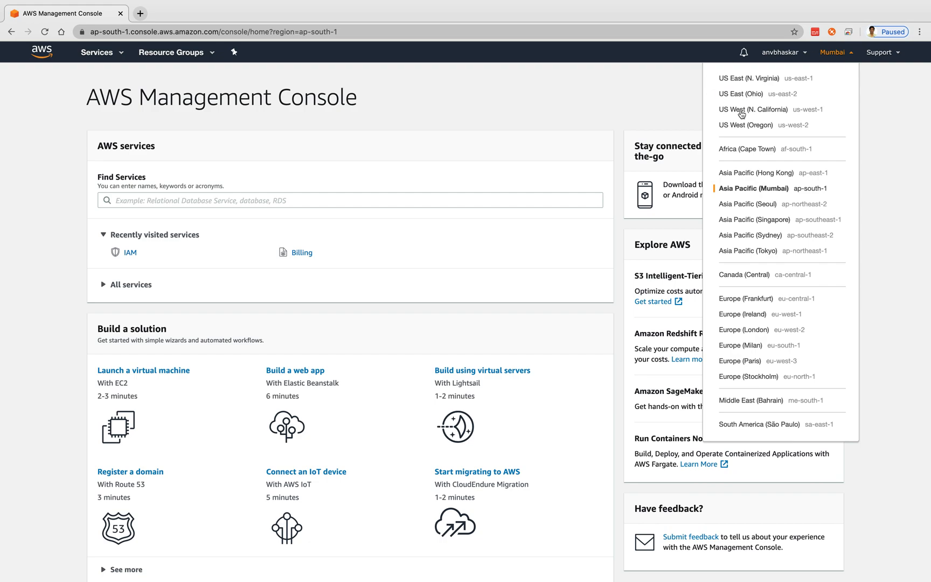
left_click(544, 121)
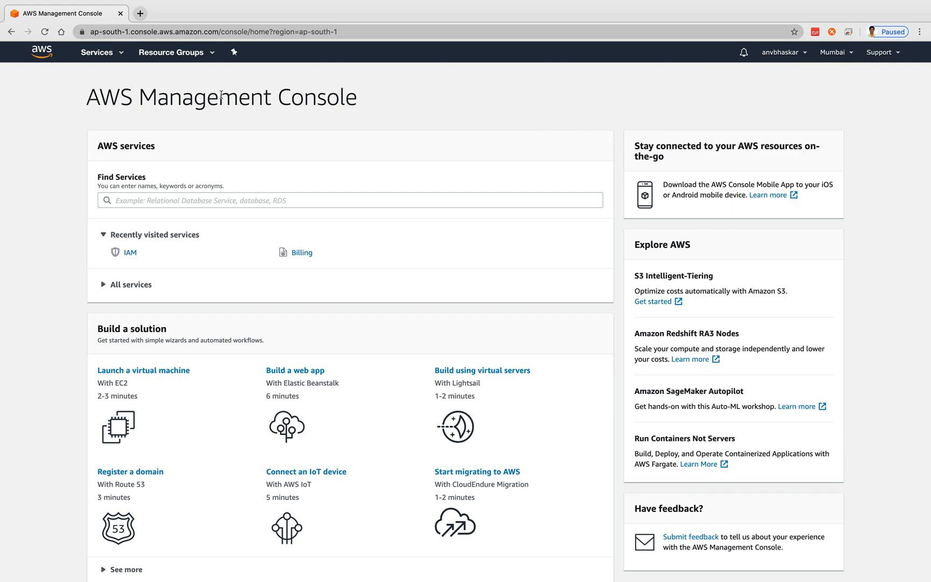
left_click(118, 57)
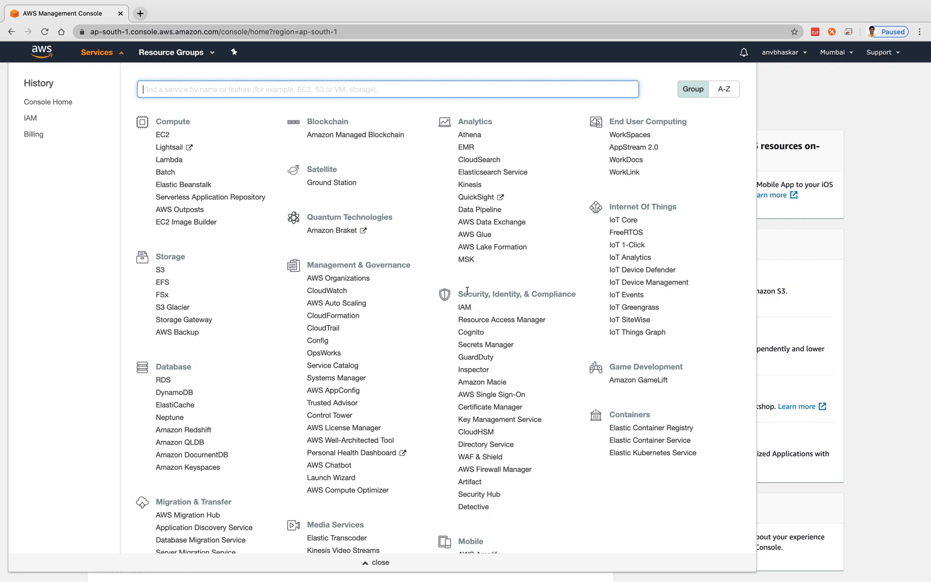
Step: Search the services for 'iam' and open the IAM dashboard
triple_click(501, 297)
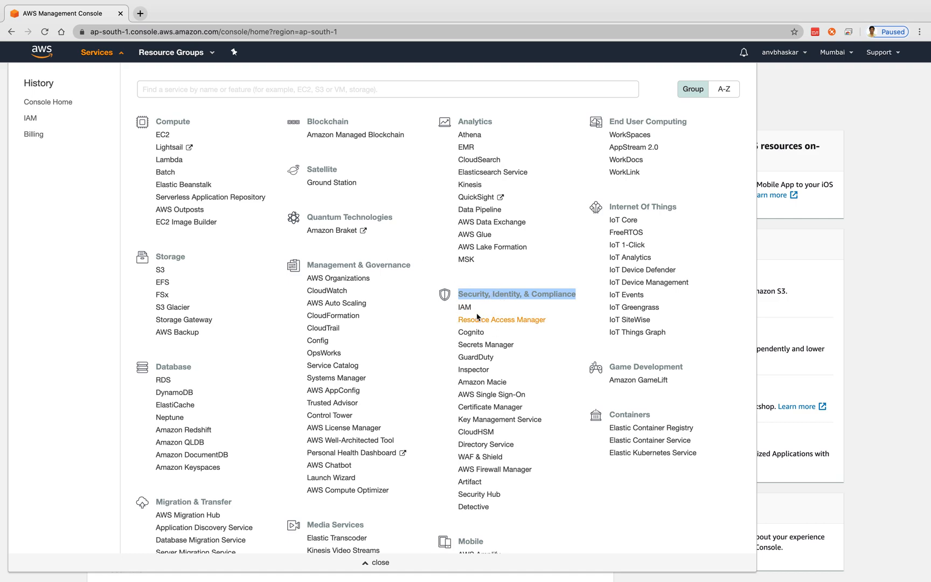
left_click(269, 93)
type("iam")
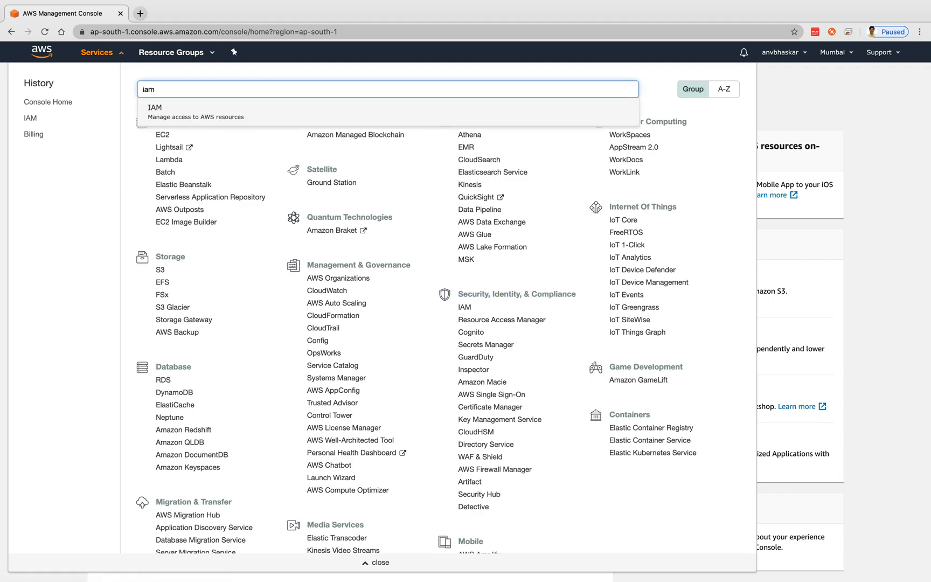
left_click(186, 119)
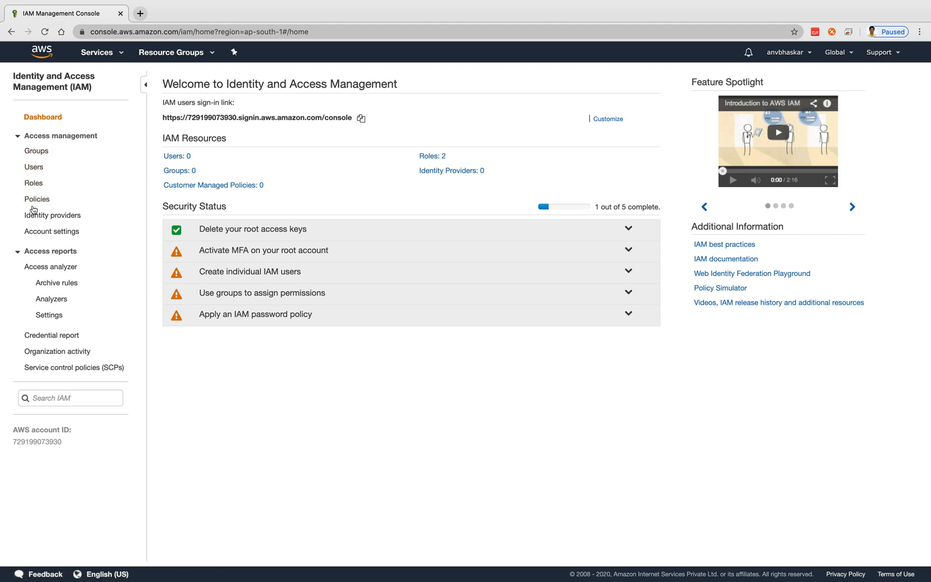
Step: Check the Global region setting, then expand 'Activate MFA on your root account' and follow it to security credentials
left_click(849, 57)
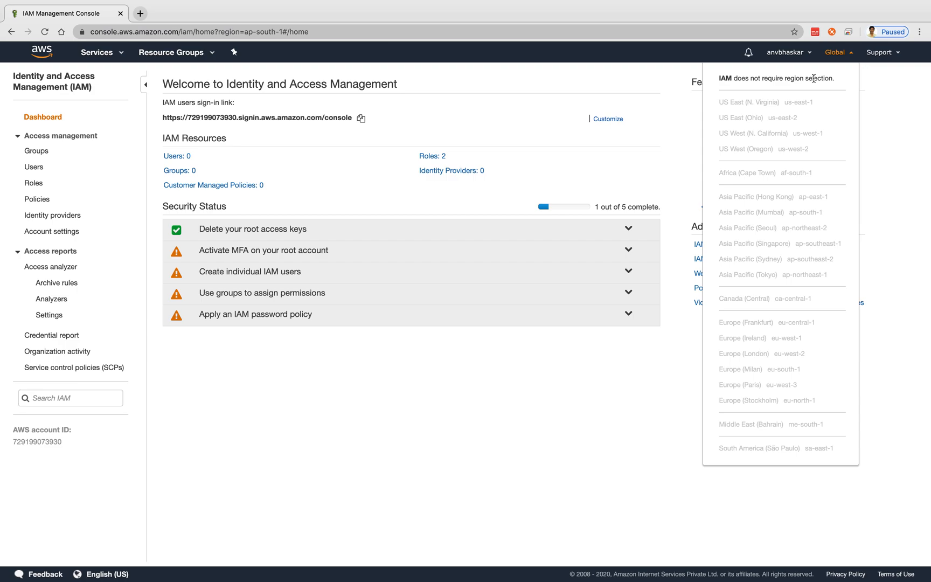
left_click(648, 179)
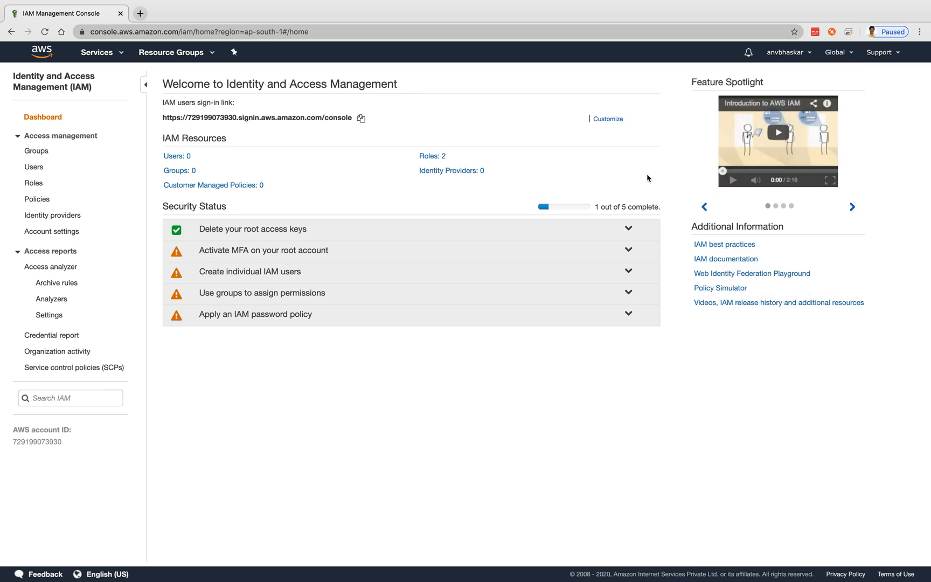
triple_click(276, 82)
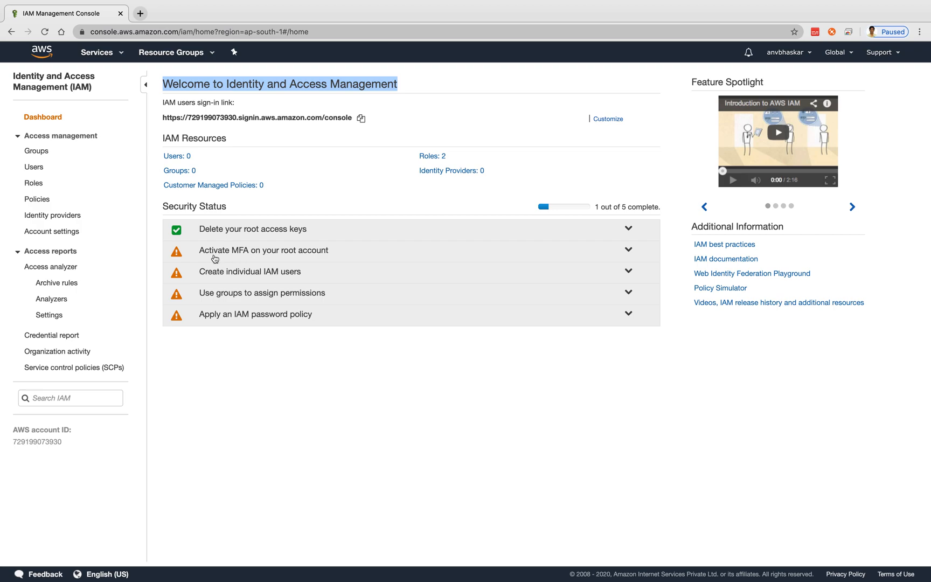
left_click(276, 255)
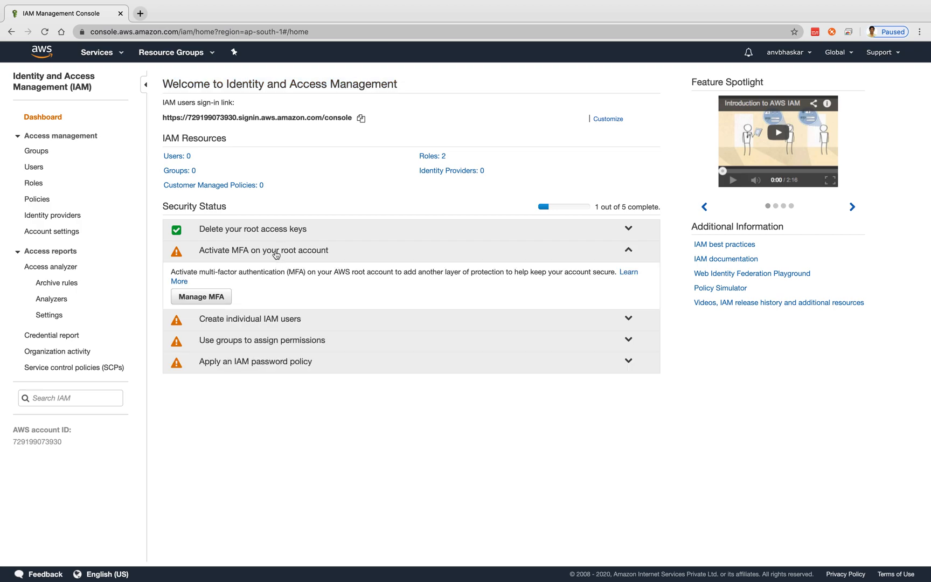
left_click(208, 300)
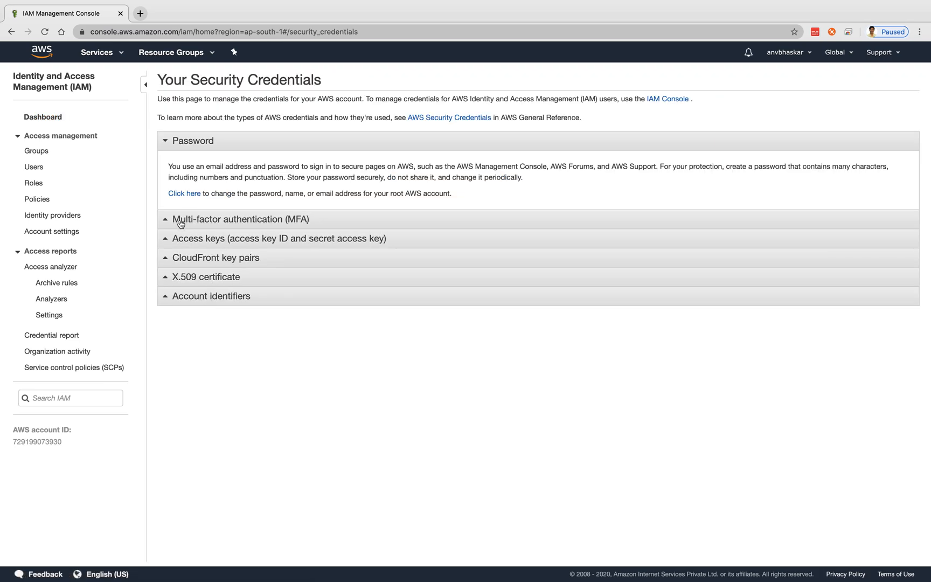
Step: Expand the Multi-factor authentication (MFA) section and start Activate MFA to choose a device type
left_click(166, 141)
left_click(226, 223)
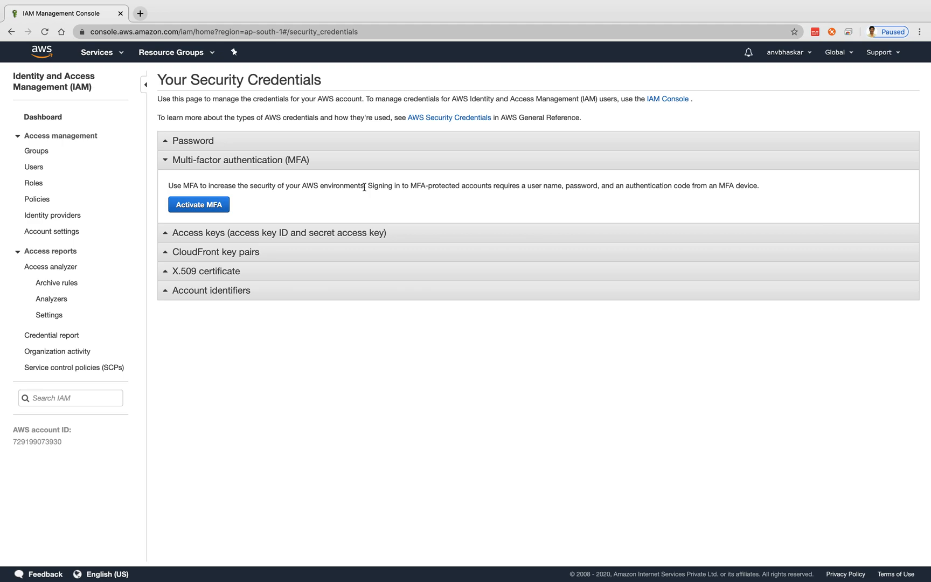
left_click(196, 210)
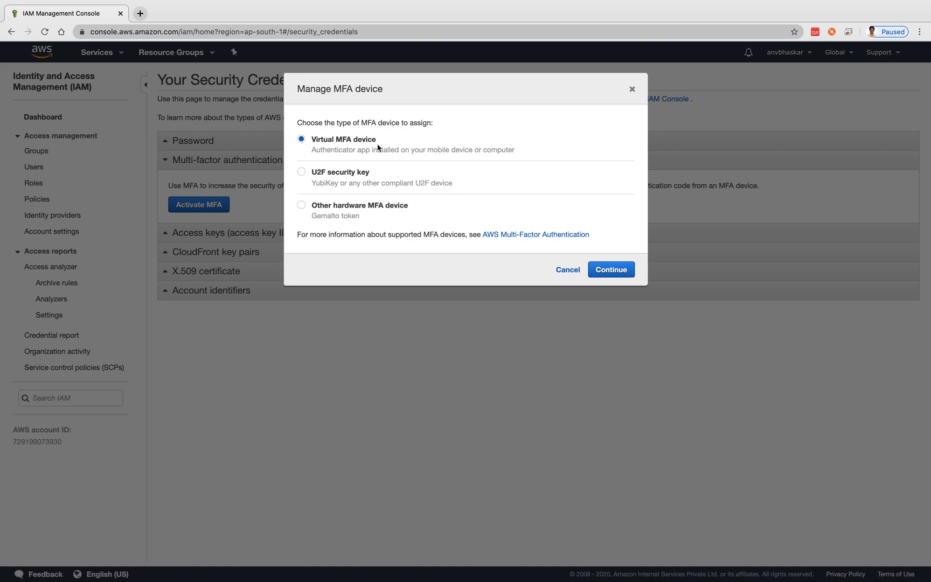
Step: Continue with Virtual MFA device and show the QR code for the authenticator app
left_click(608, 273)
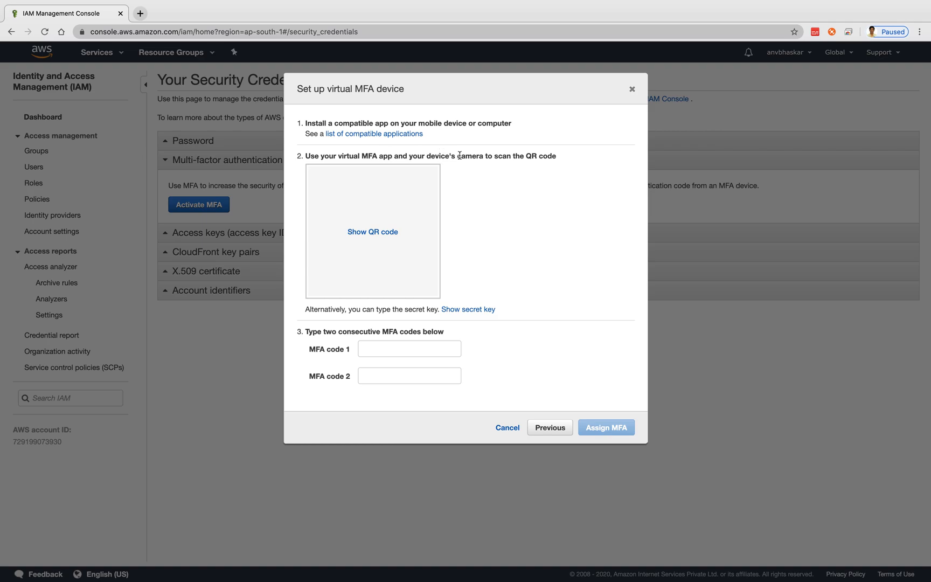
left_click(369, 229)
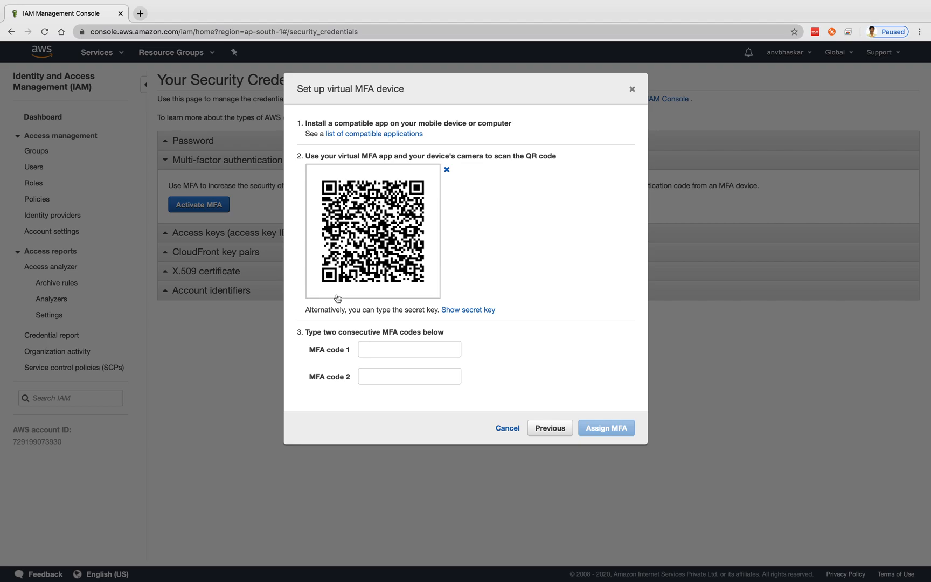
key("ctrl+Left")
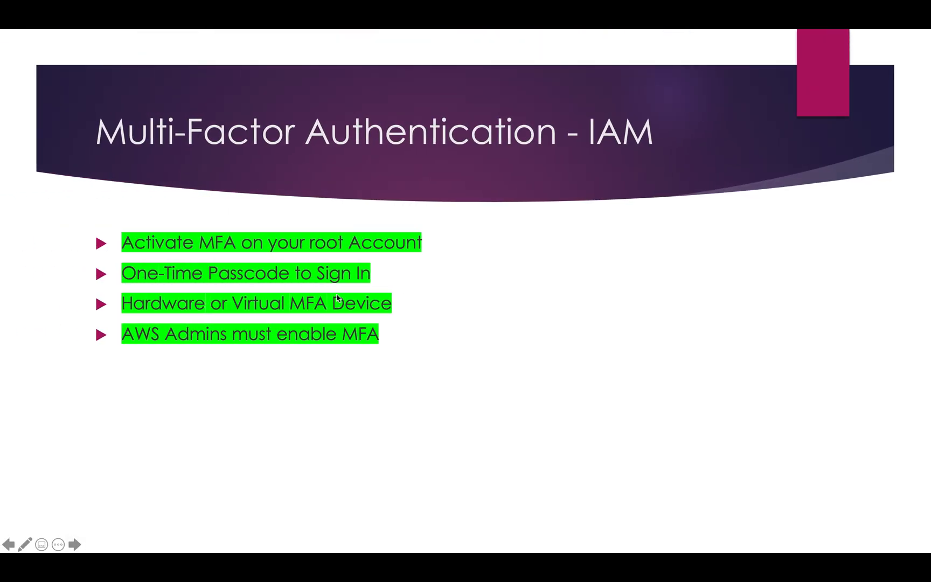
key("Right")
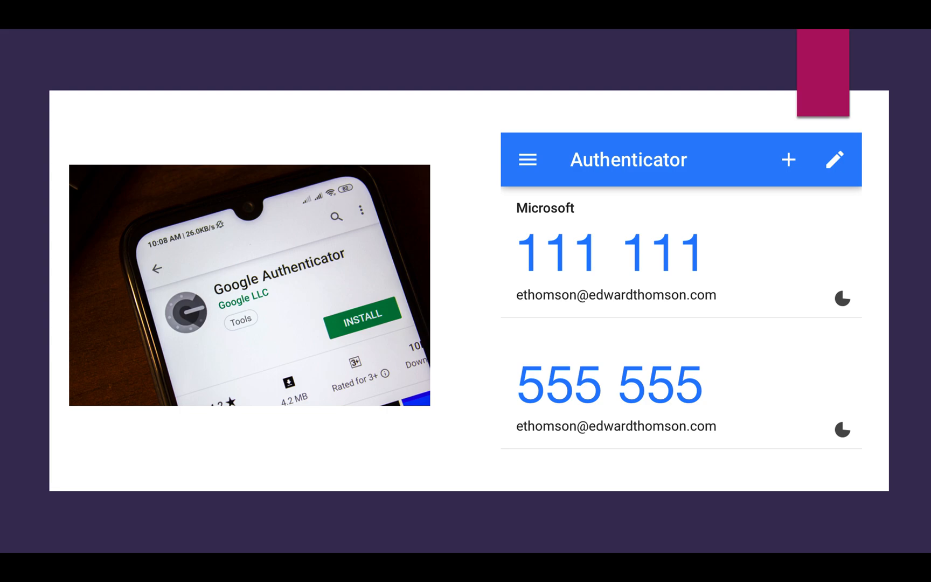
key("ctrl+Right")
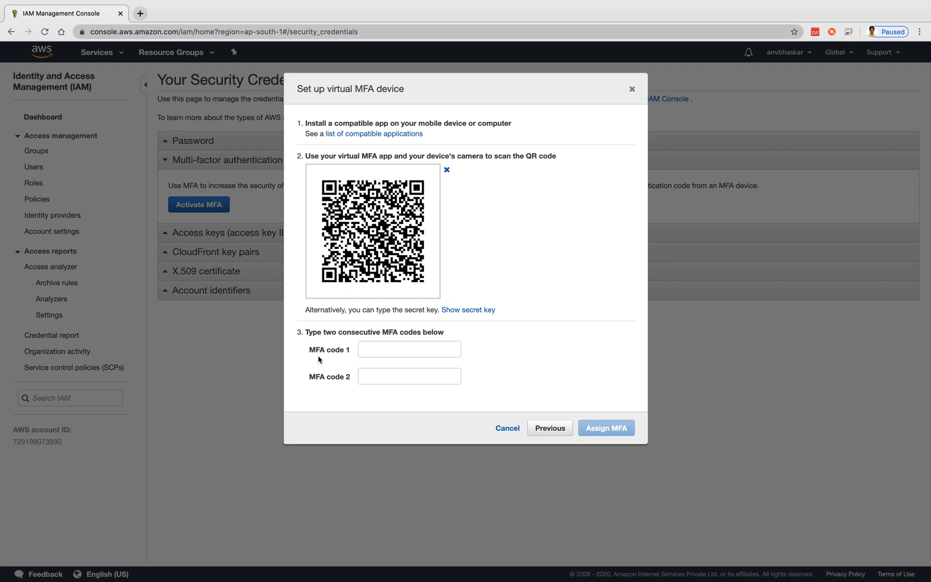
Step: Enter two consecutive authenticator codes as MFA code 1 and 2, then assign the virtual MFA device
left_click(373, 348)
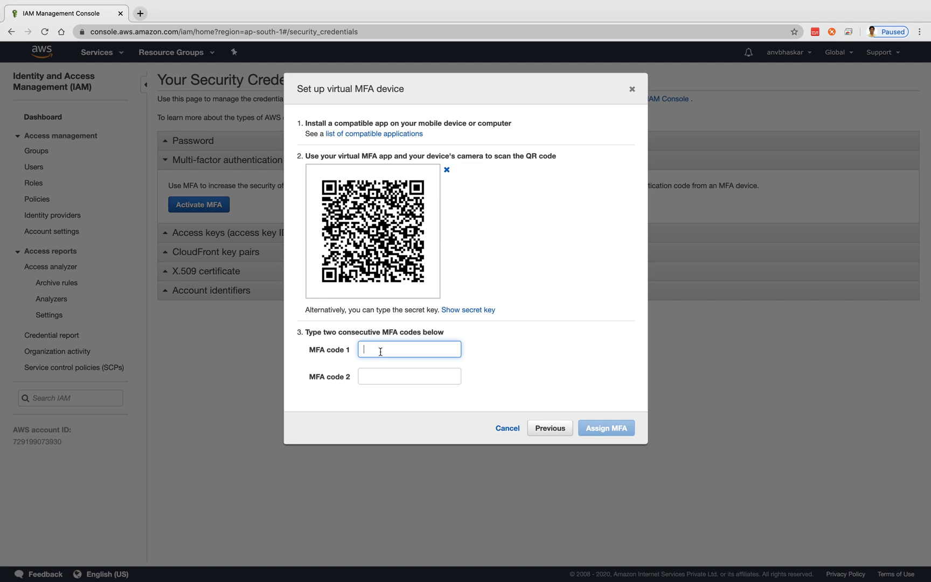
left_click(391, 375)
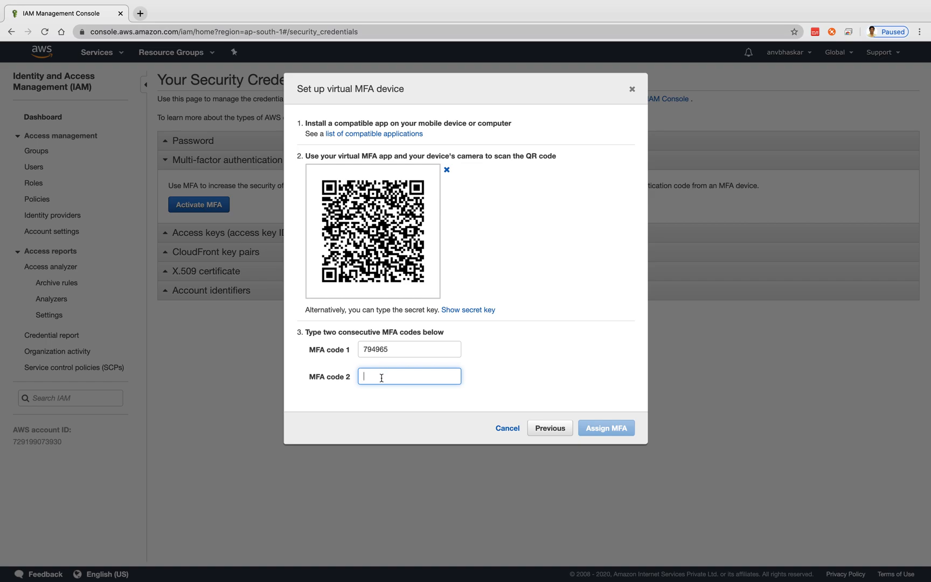
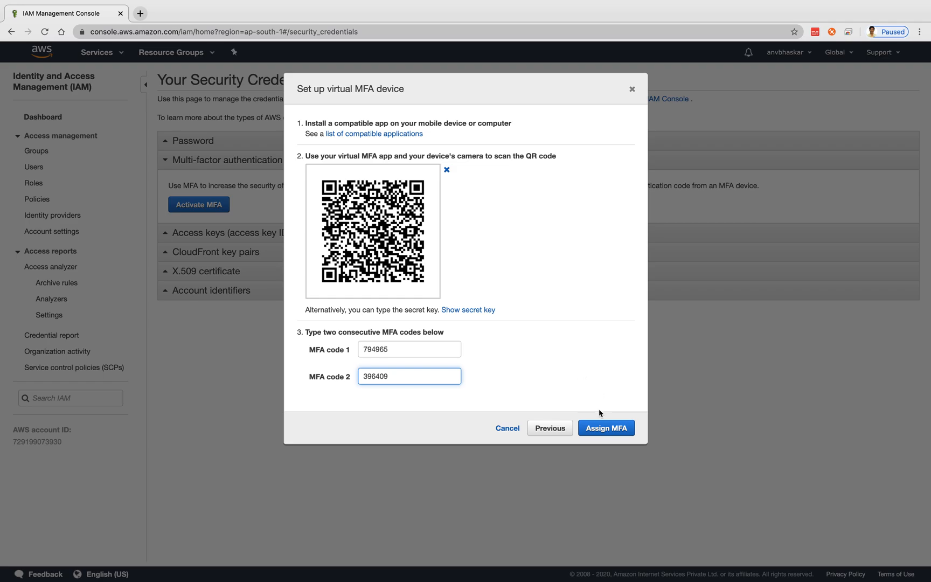
left_click(604, 434)
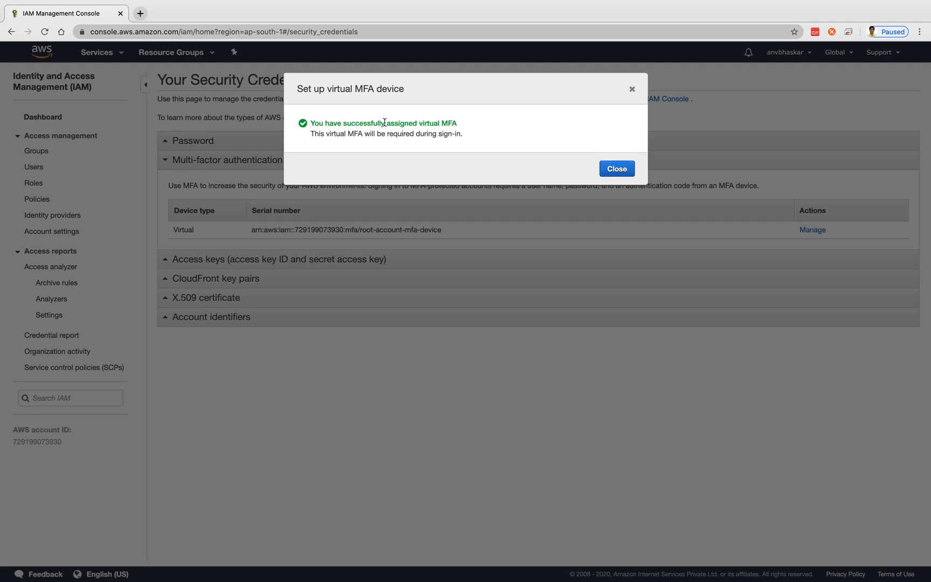
Step: Dismiss the success message, return to the IAM Dashboard, and open the account menu
left_click(611, 169)
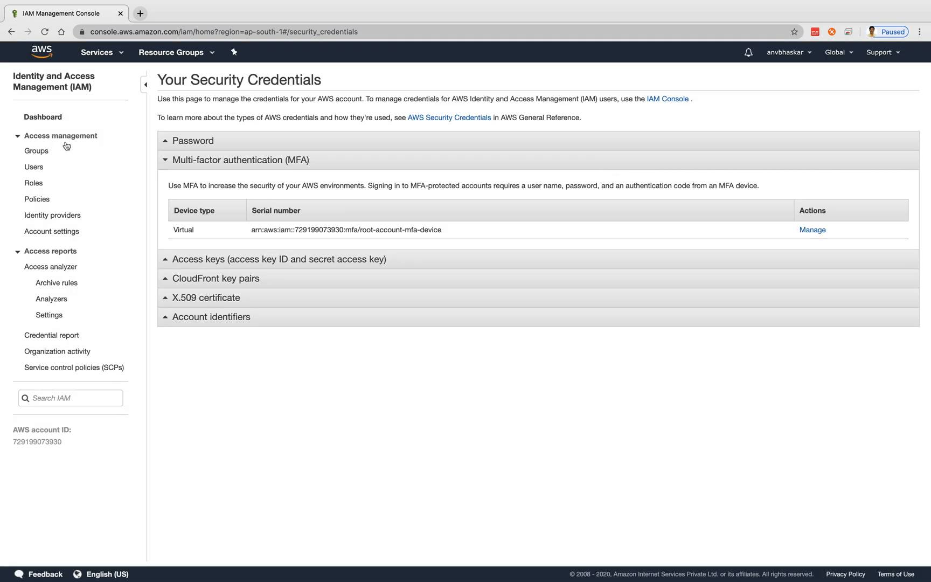
left_click(43, 117)
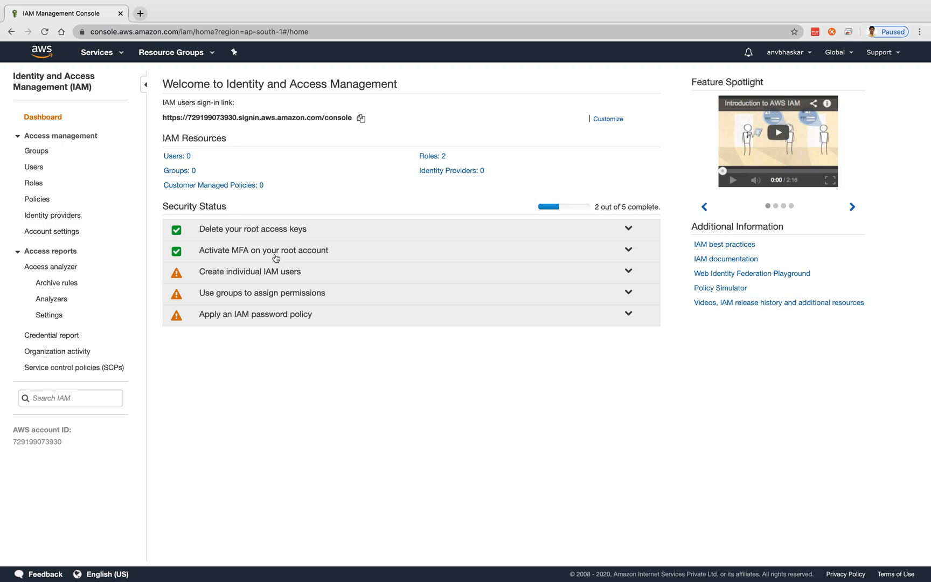
left_click(810, 56)
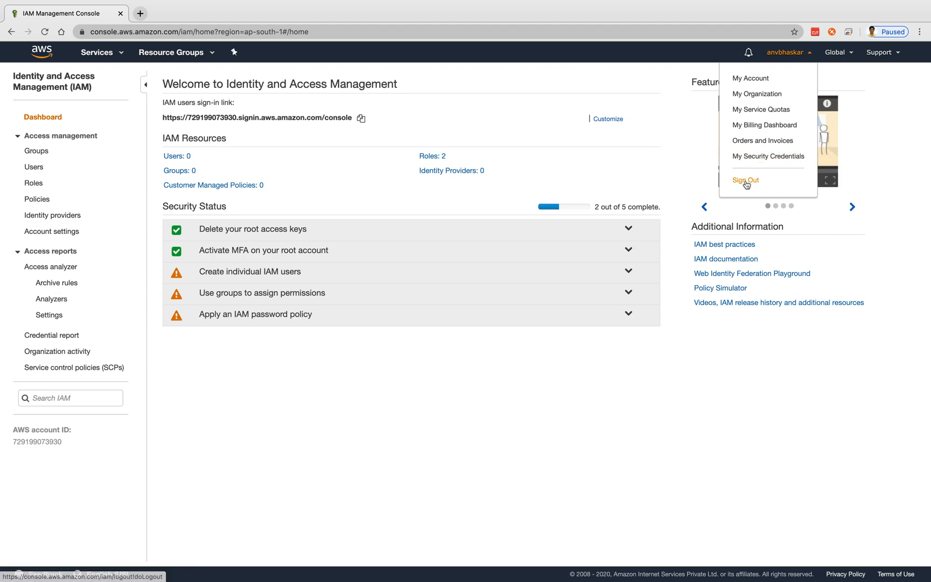
Step: Sign out, search 'aws sign' in a new tab, and reach the AWS console root user sign-in page
left_click(746, 183)
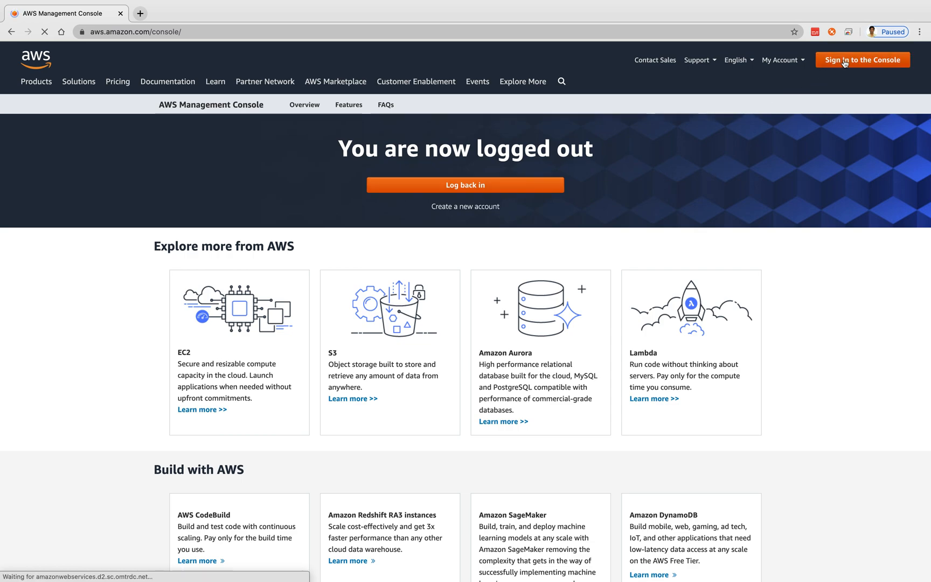
left_click(844, 62)
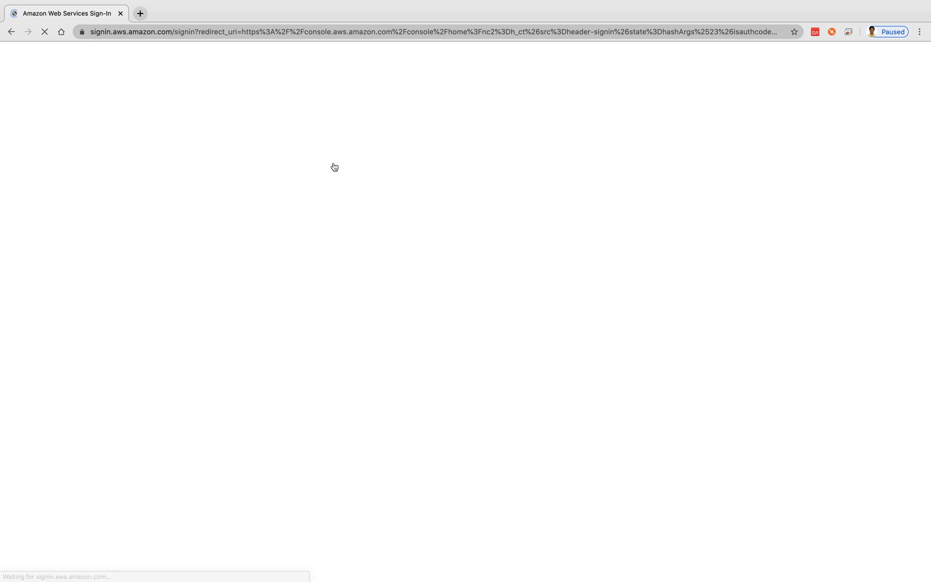
left_click(139, 14)
type("aws")
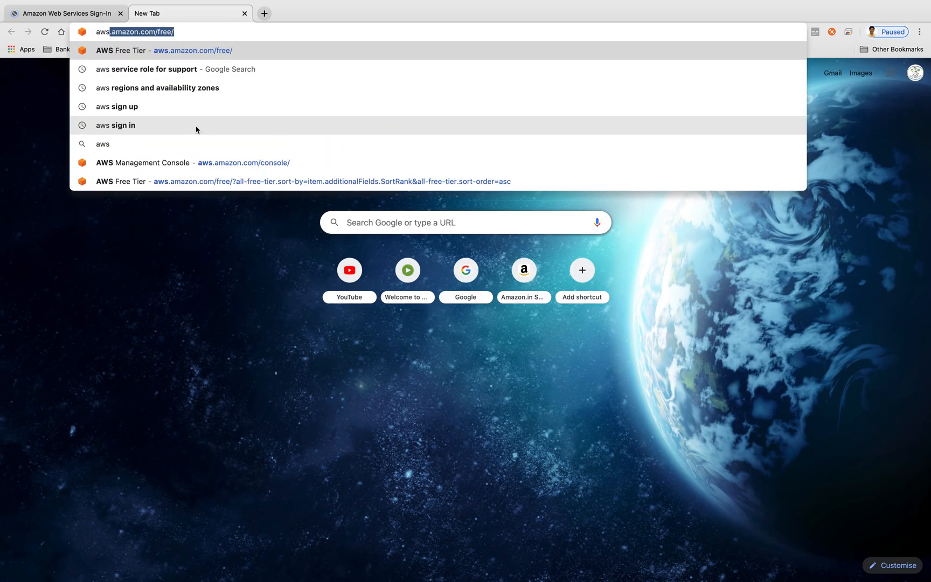
type(" sign")
key("Return")
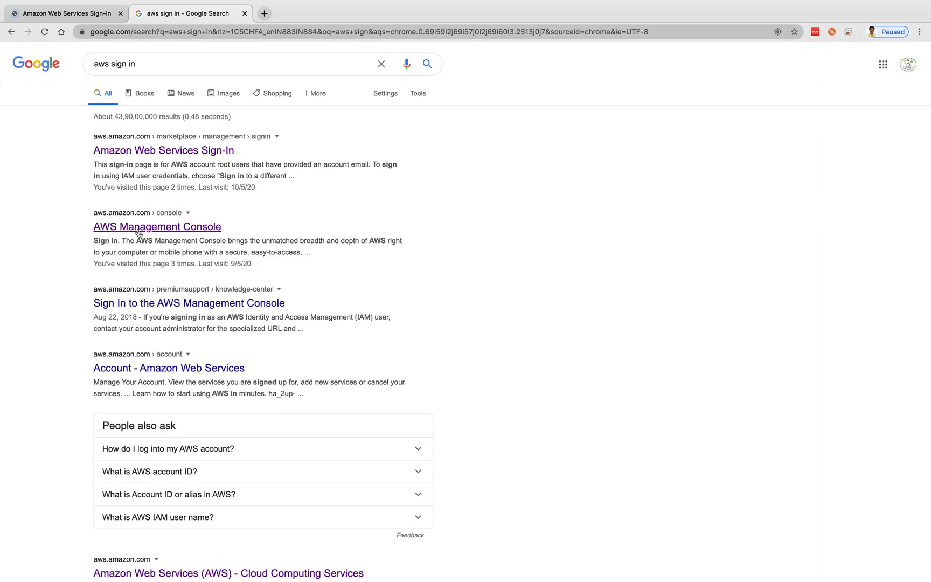
left_click(141, 227)
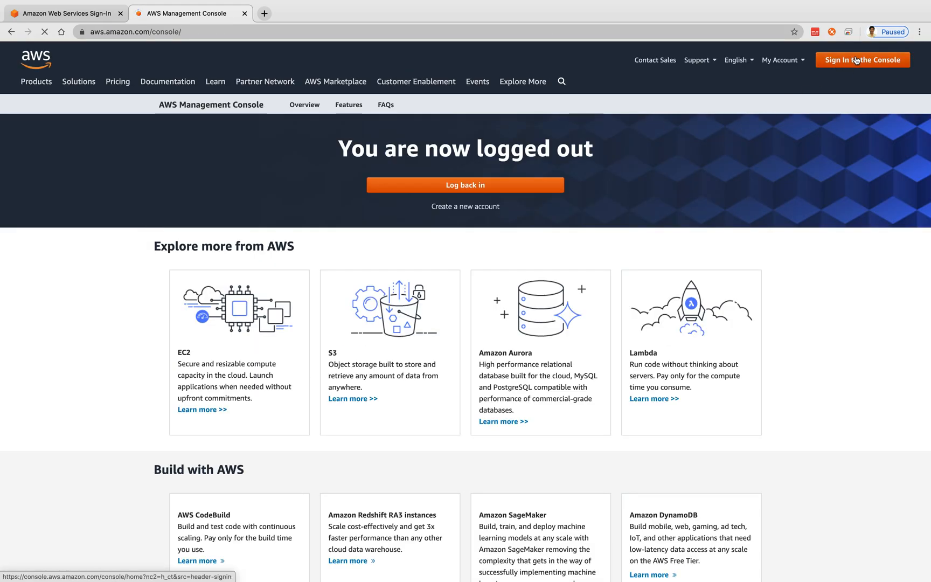
left_click(857, 60)
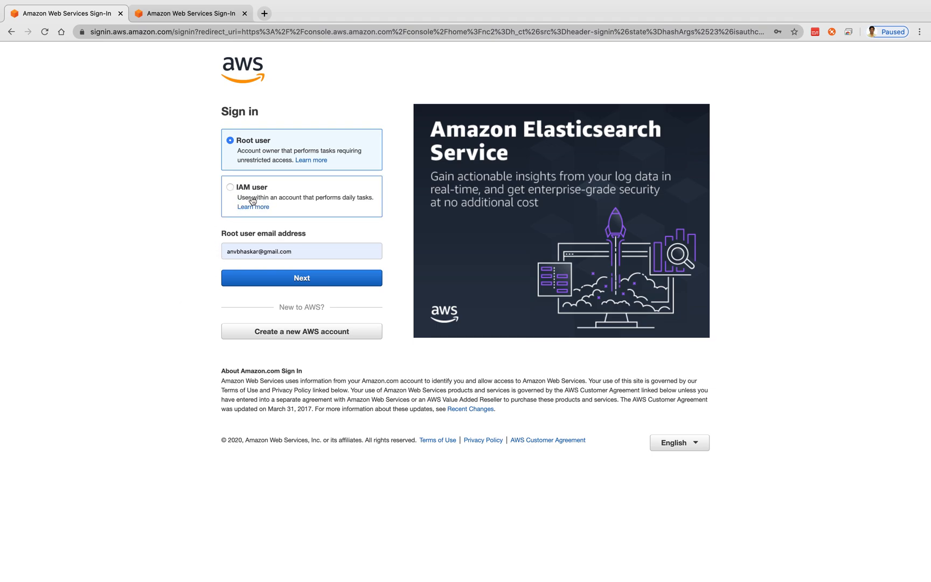
Step: Continue with the root user email, reloading after the error and closing the duplicate tab
left_click(289, 280)
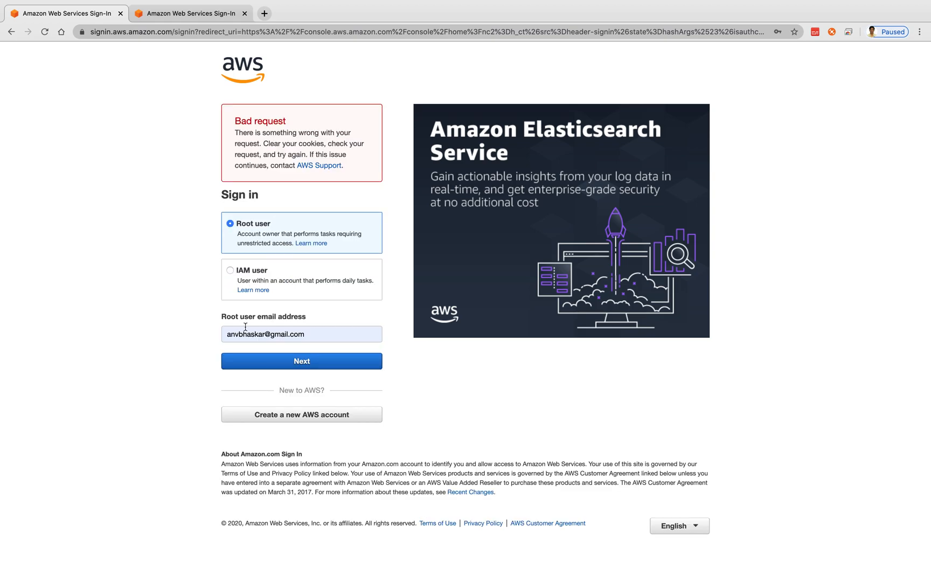
left_click(45, 32)
left_click(244, 13)
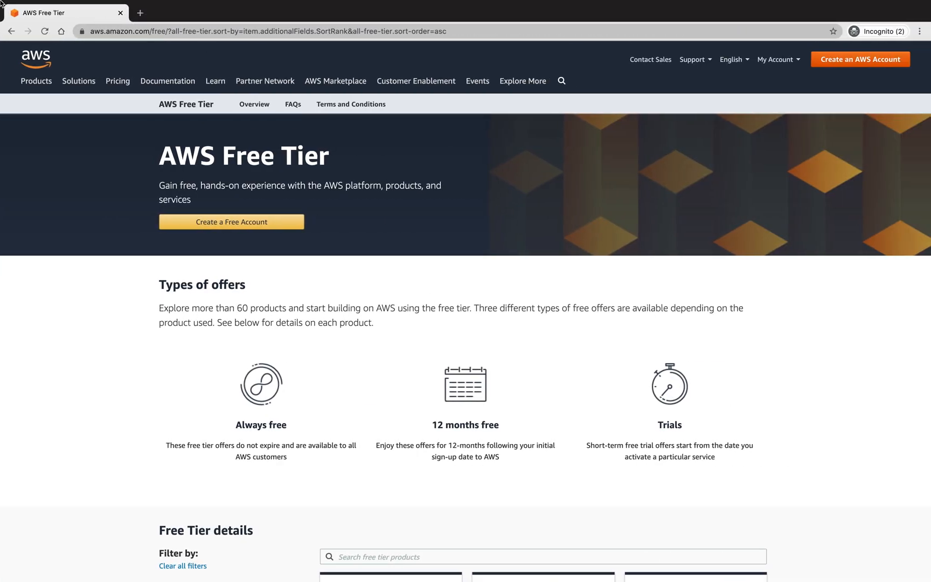
key("ctrl+Left")
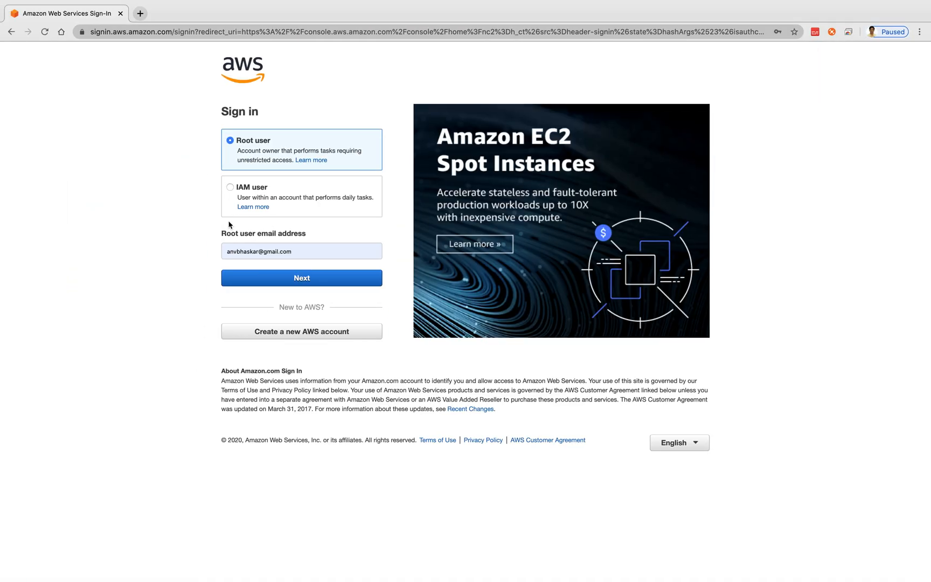
left_click(310, 276)
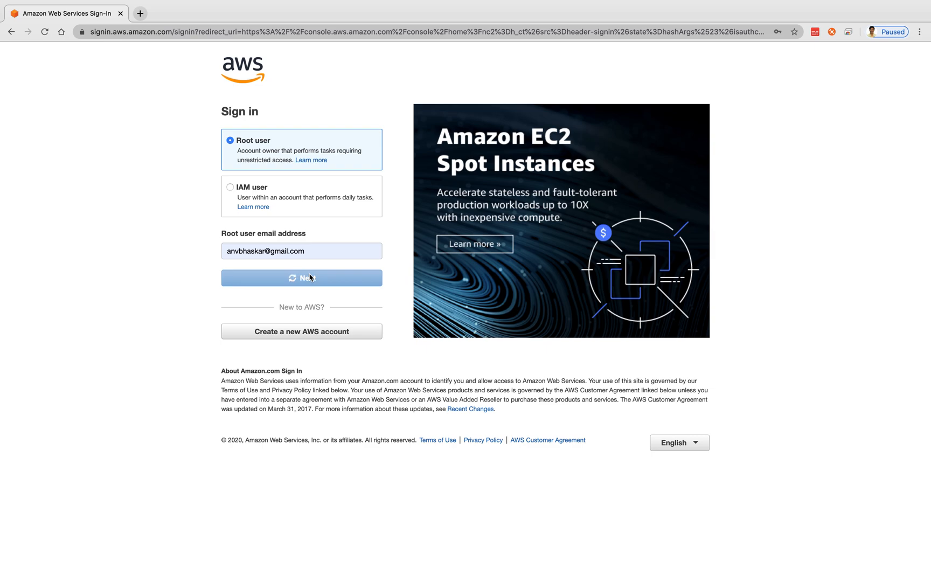
Step: Enter the root password, then the authenticator's MFA code, and submit to sign in
type("••••••••••")
key("Return")
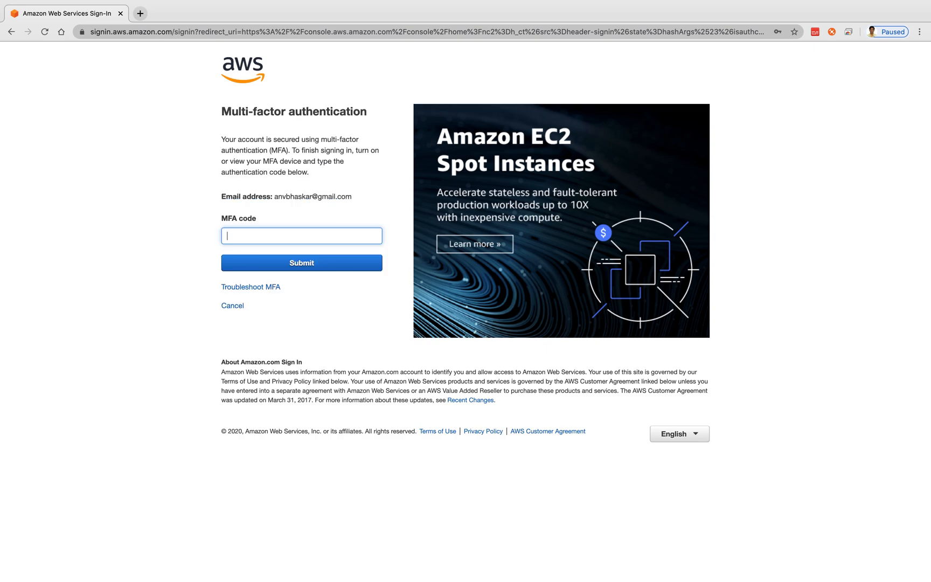
left_click(305, 264)
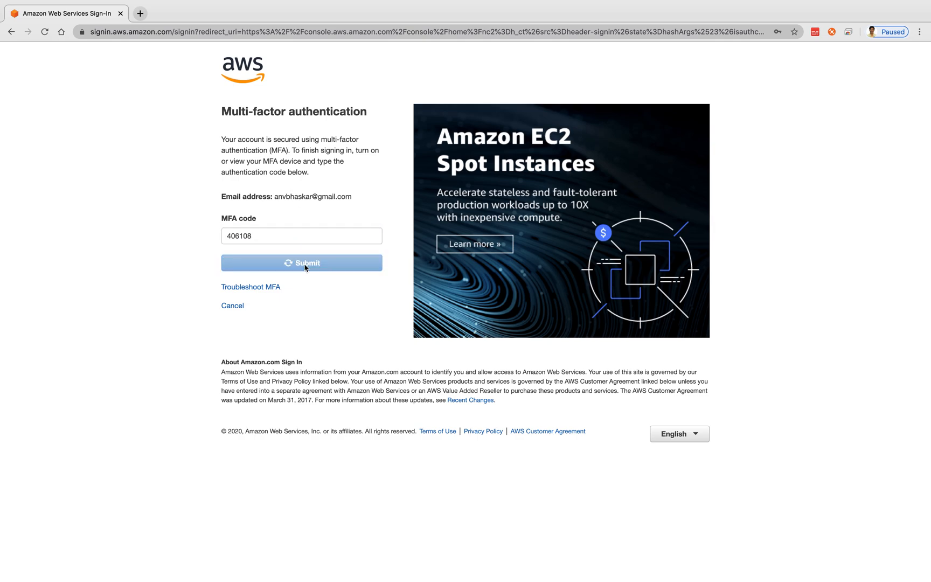